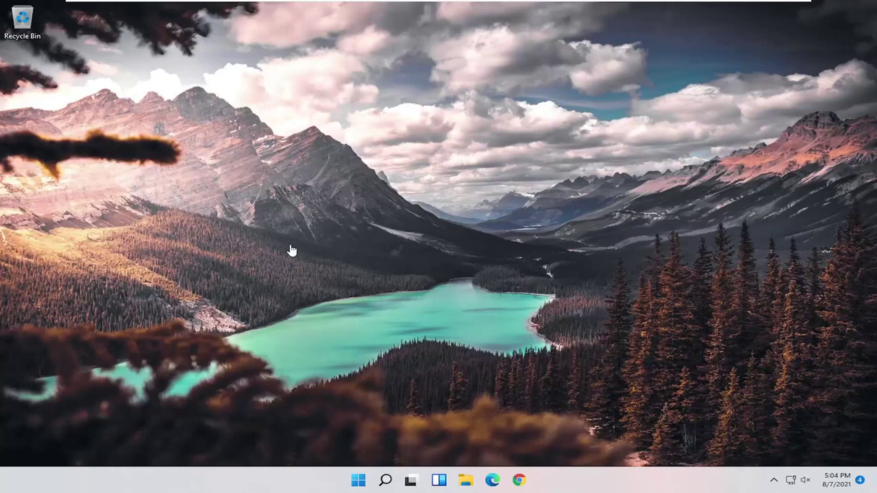
Search for 'device manager' and launch Device Manager from the results.
click(385, 480)
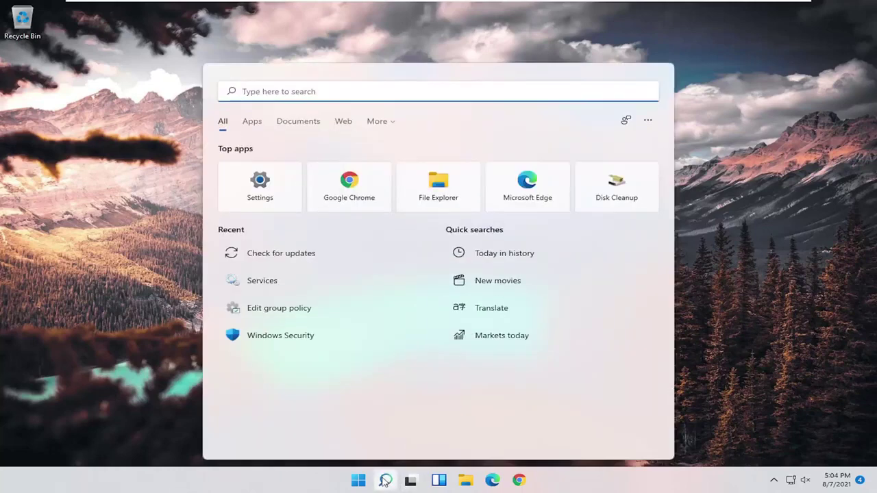
text(device manager)
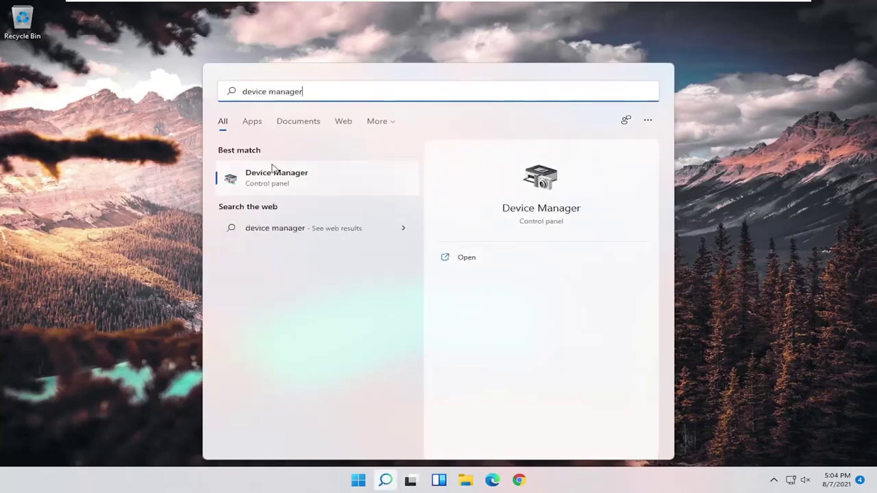
click(281, 183)
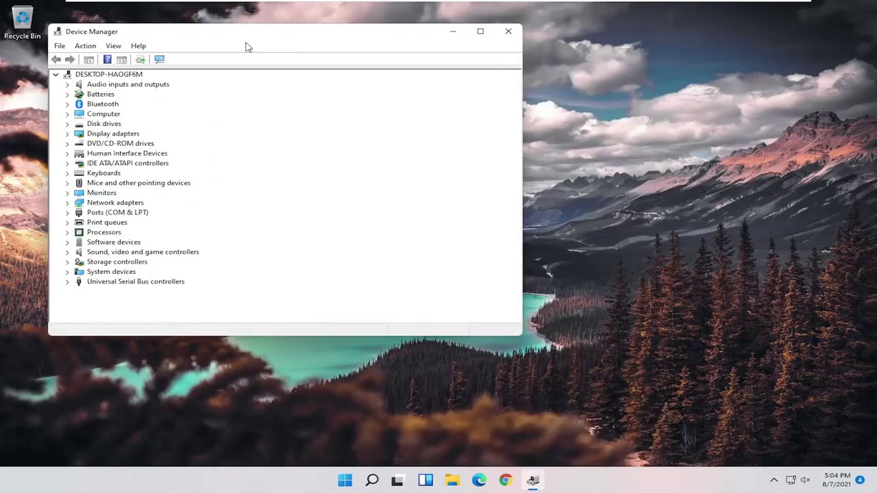
Reinstall Generic USB Hub under Universal Serial Bus controllers using the Generic USB Hub model.
mouse_move(246, 43)
mouse_down()
mouse_move(348, 52)
mouse_move(386, 69)
mouse_up()
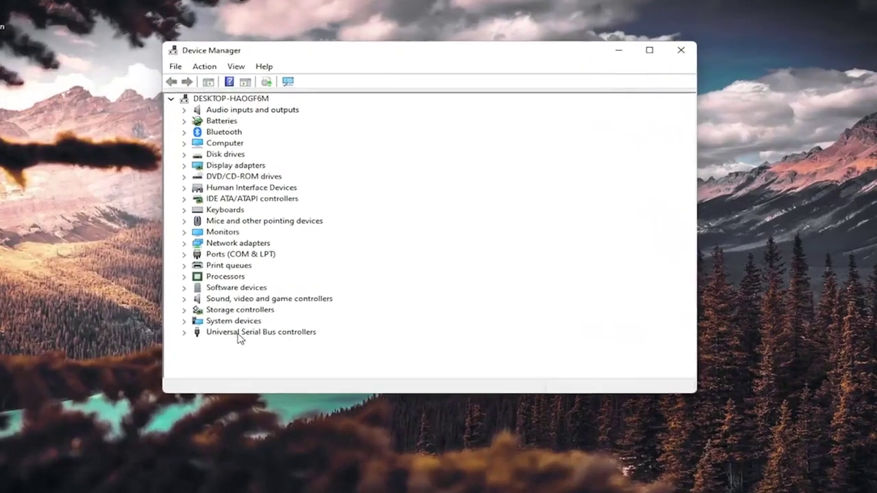
double_click(248, 308)
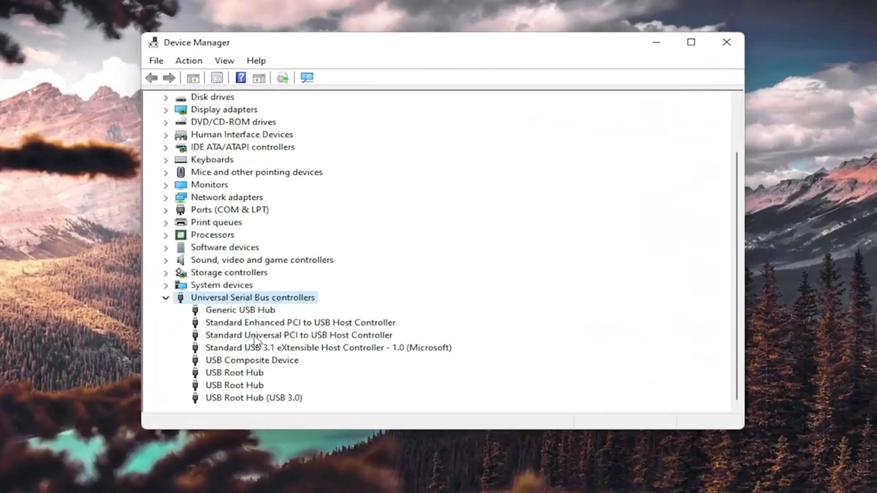
right_click(226, 314)
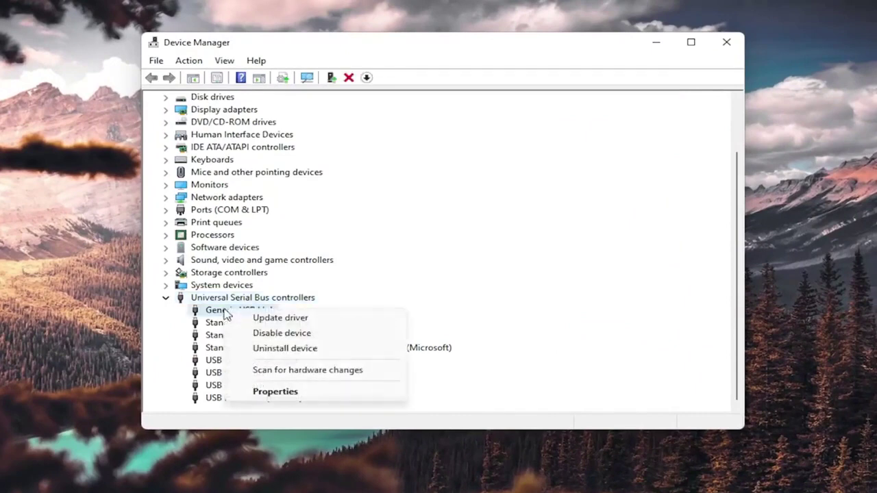
click(264, 319)
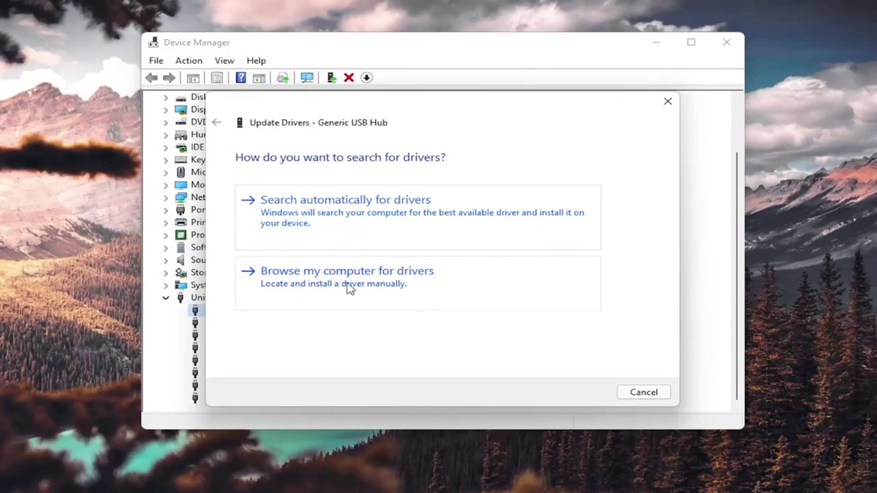
click(390, 285)
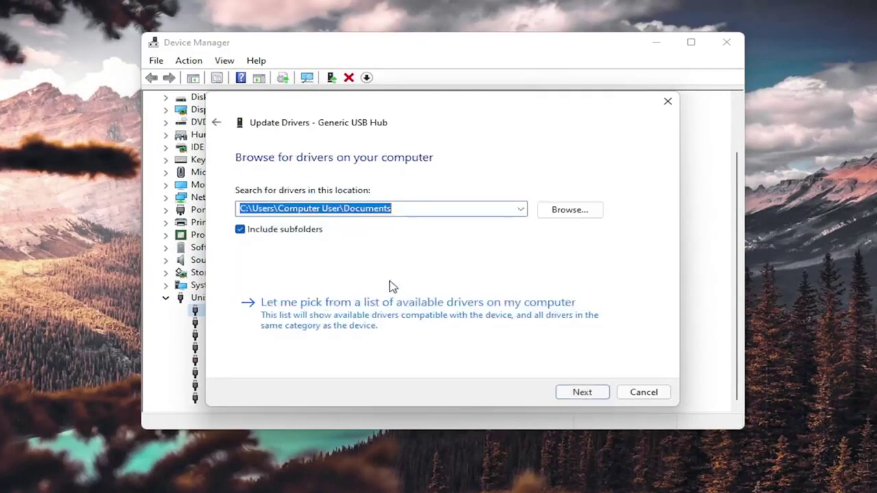
click(312, 315)
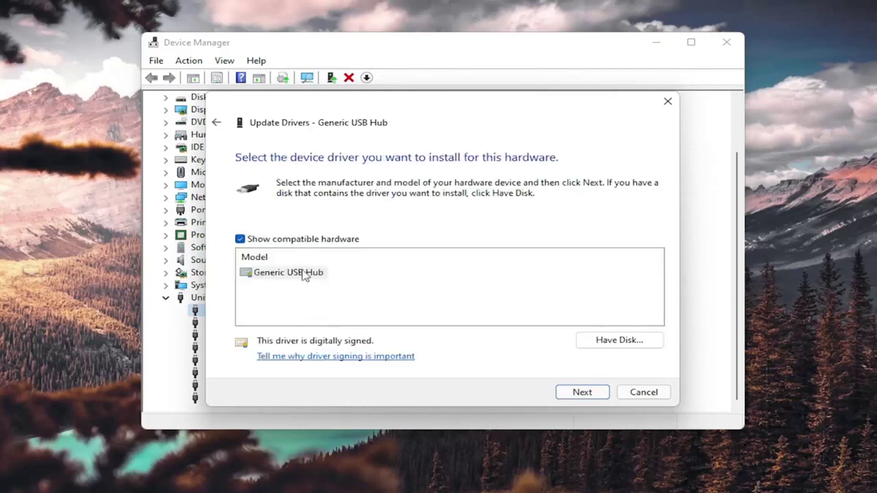
click(286, 274)
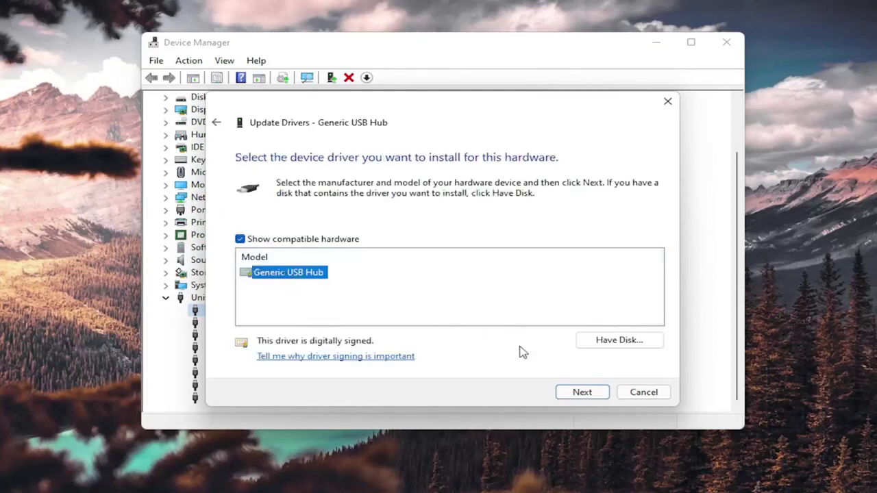
click(582, 392)
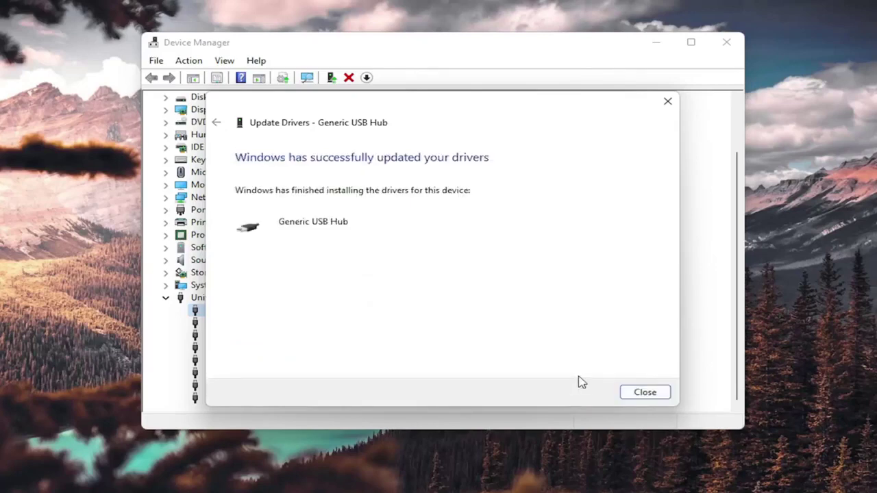
click(645, 393)
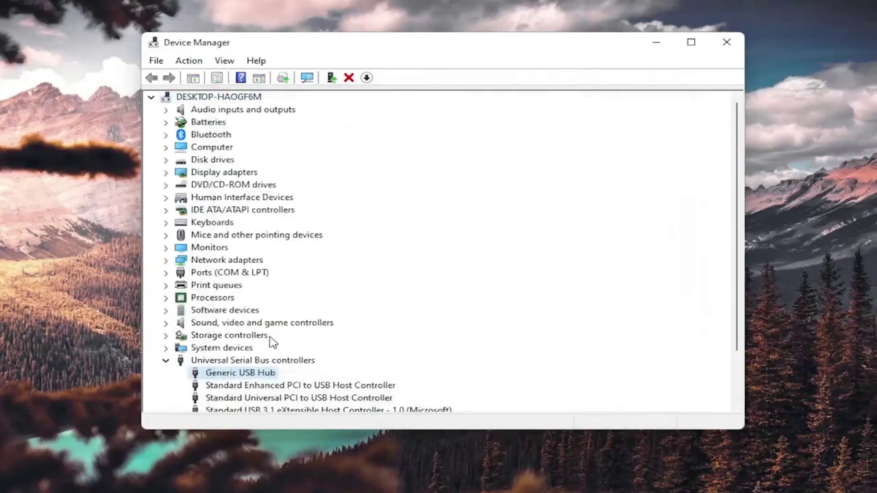
Uninstall the Generic USB Hub device, confirm, and close Device Manager.
scroll(268, 367, down, 2)
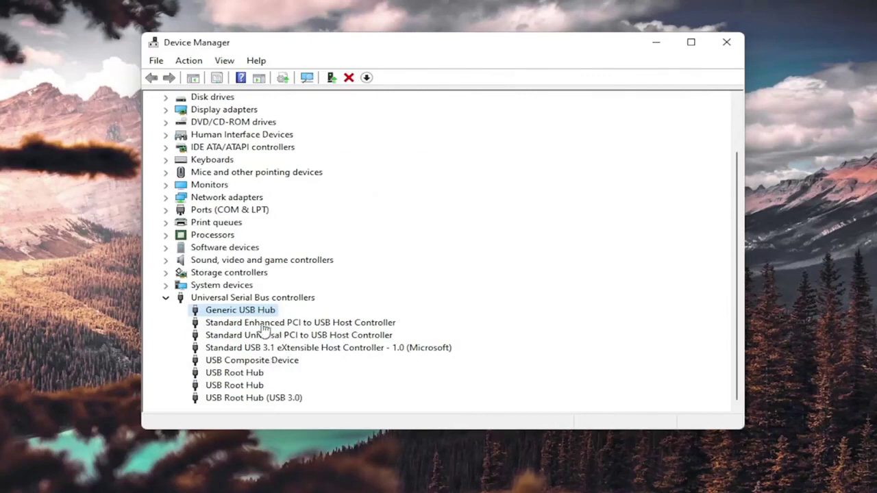
right_click(243, 314)
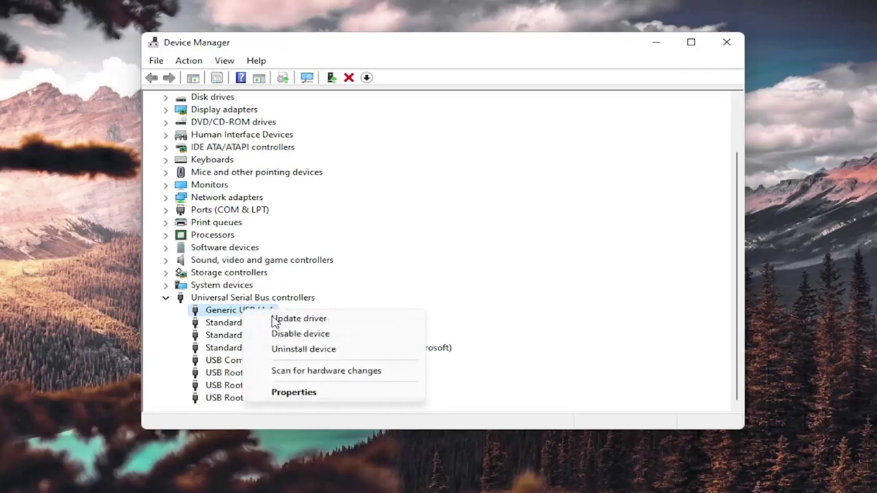
click(305, 349)
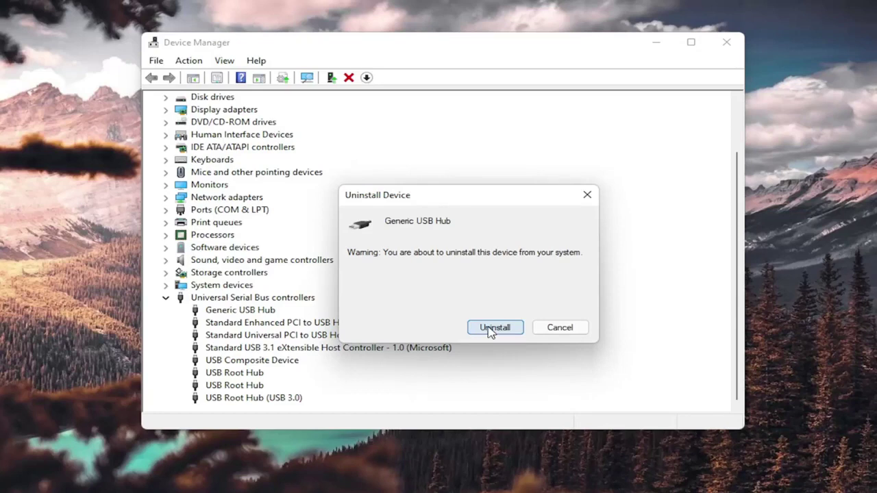
click(561, 328)
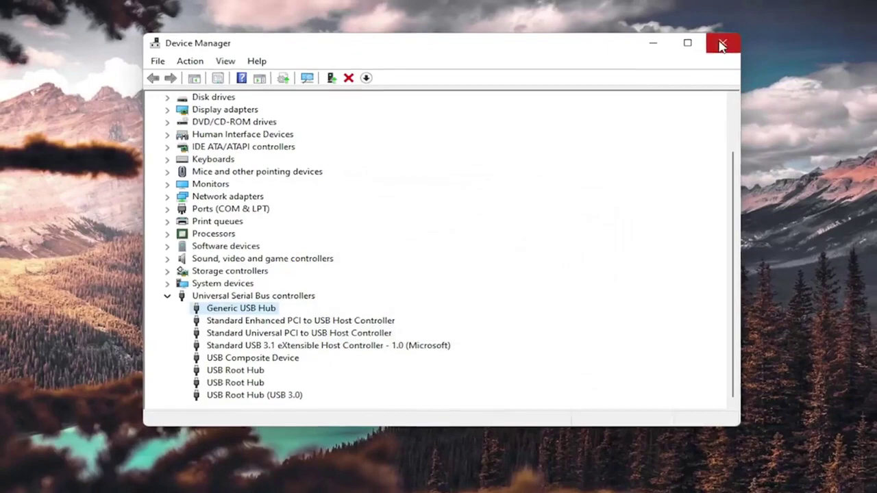
click(722, 46)
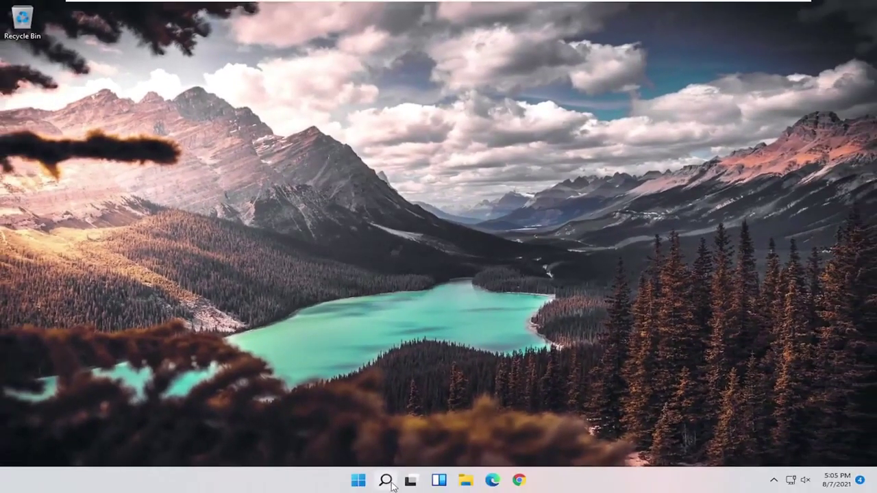
Search 'cmd' and run Command Prompt as administrator, approving the UAC prompt.
click(386, 482)
text(cmd)
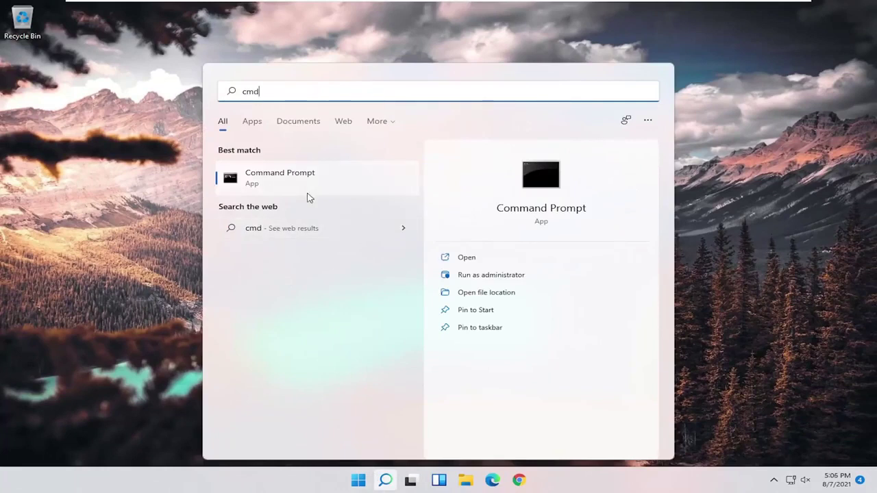
click(271, 178)
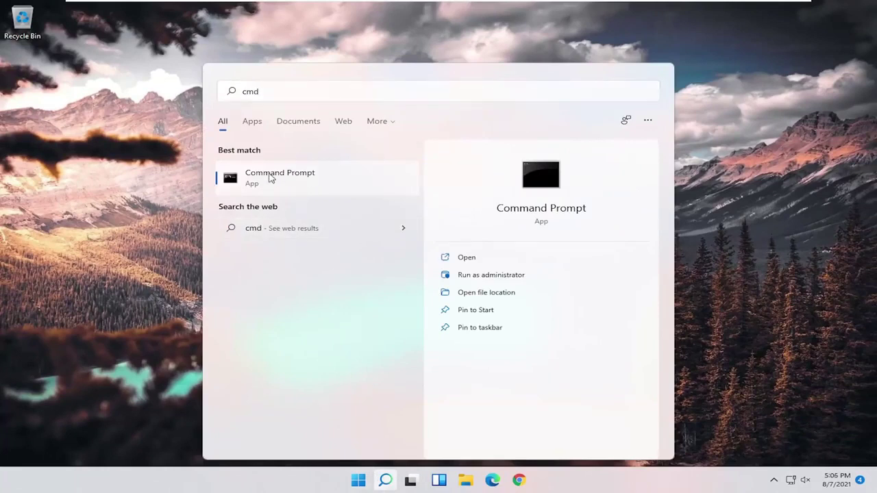
right_click(270, 177)
click(314, 189)
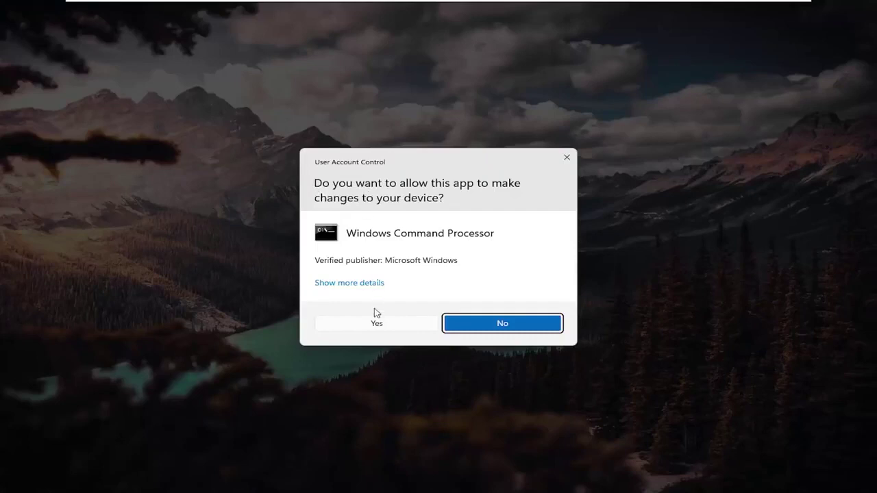
click(372, 325)
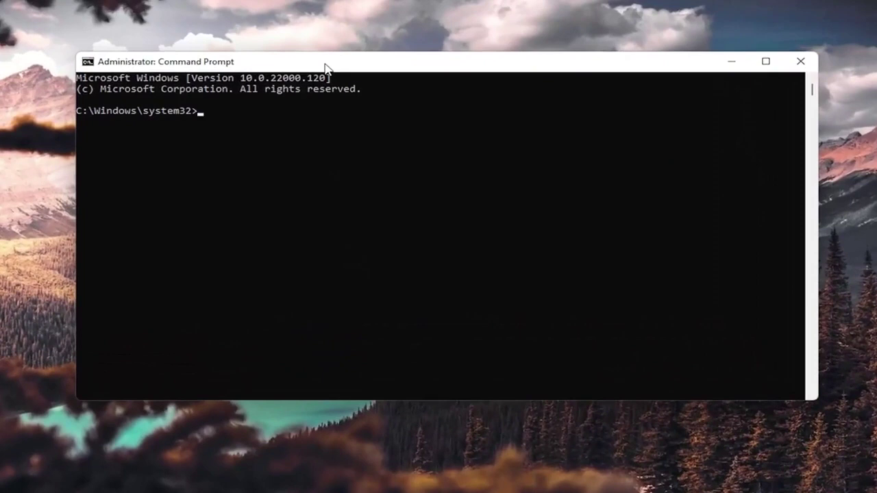
Enter 'sfc /scannow' at the administrator prompt, dismissing an accidental text selection.
text(sfc )
text(/scan)
text(now)
click(272, 114)
key(Escape)
Run sfc /scannow and wait for 100% verification with no integrity violations.
key(Return)
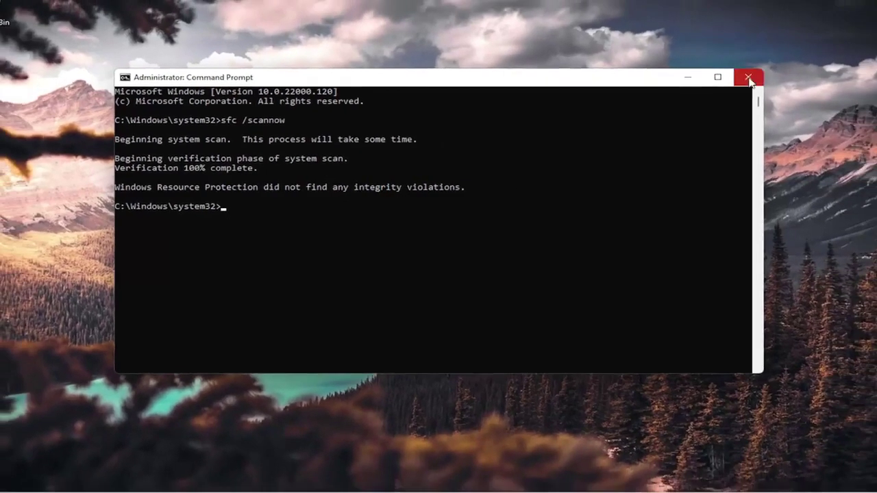
Close Command Prompt and bring up the Start button's shut down and restart options.
click(801, 61)
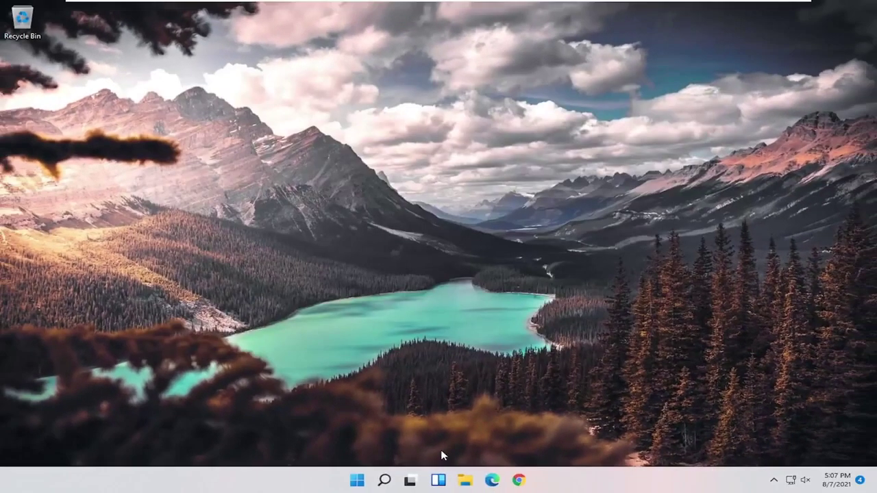
right_click(359, 480)
mouse_move(347, 436)
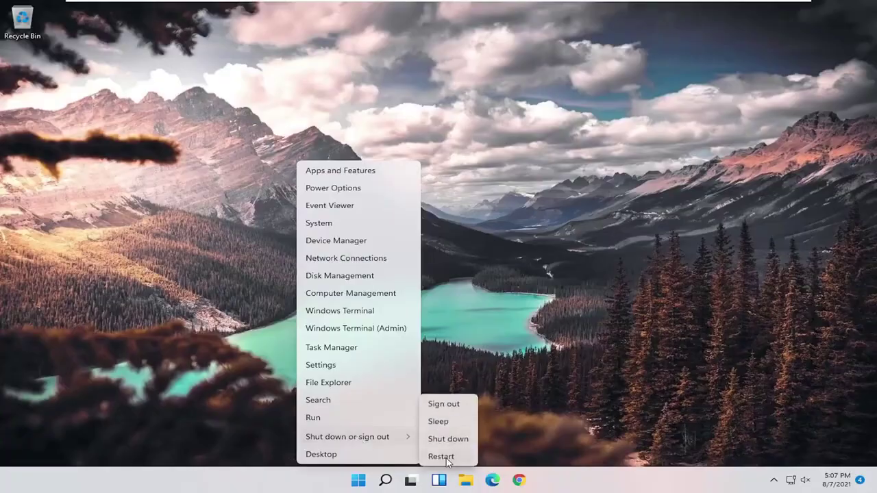